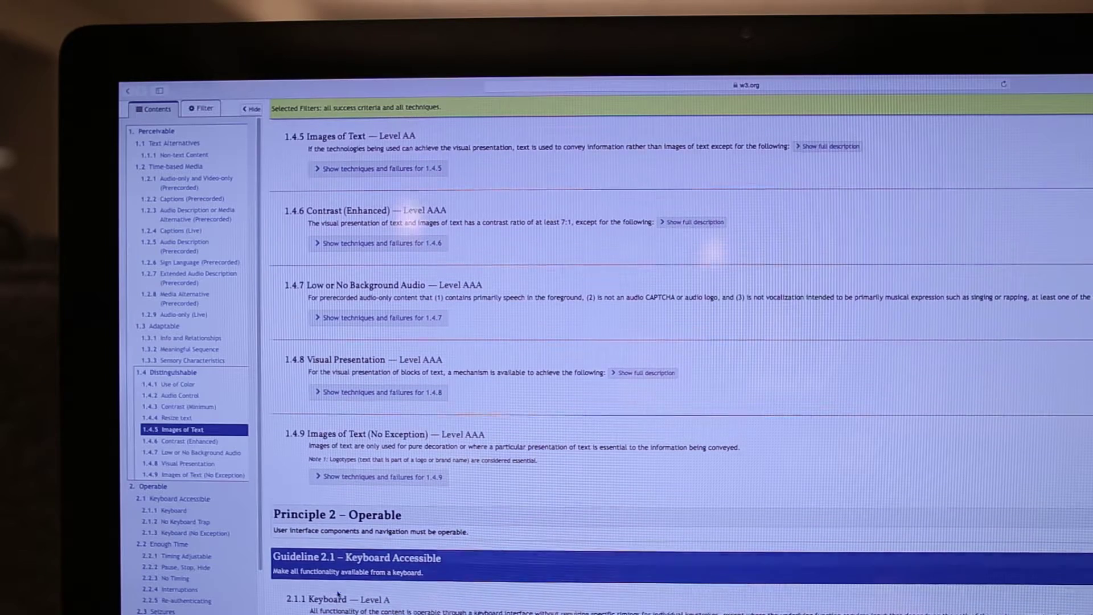
{"action": "scroll", "coordinate": [339, 595], "scroll_direction": "up", "scroll_amount": 3}
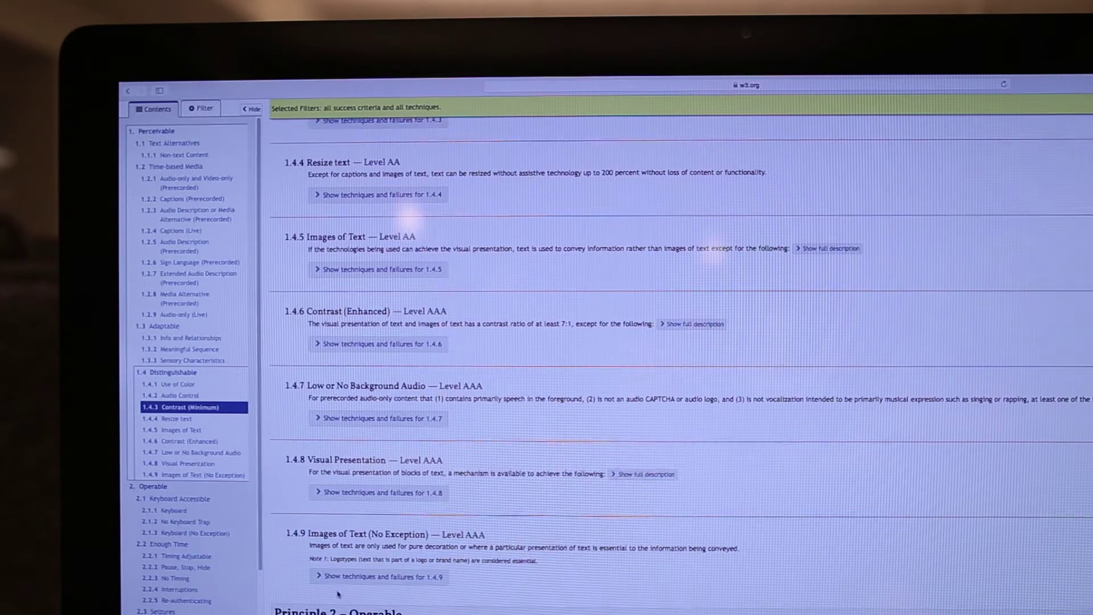
{"action": "scroll", "coordinate": [339, 596], "scroll_direction": "up", "scroll_amount": 3}
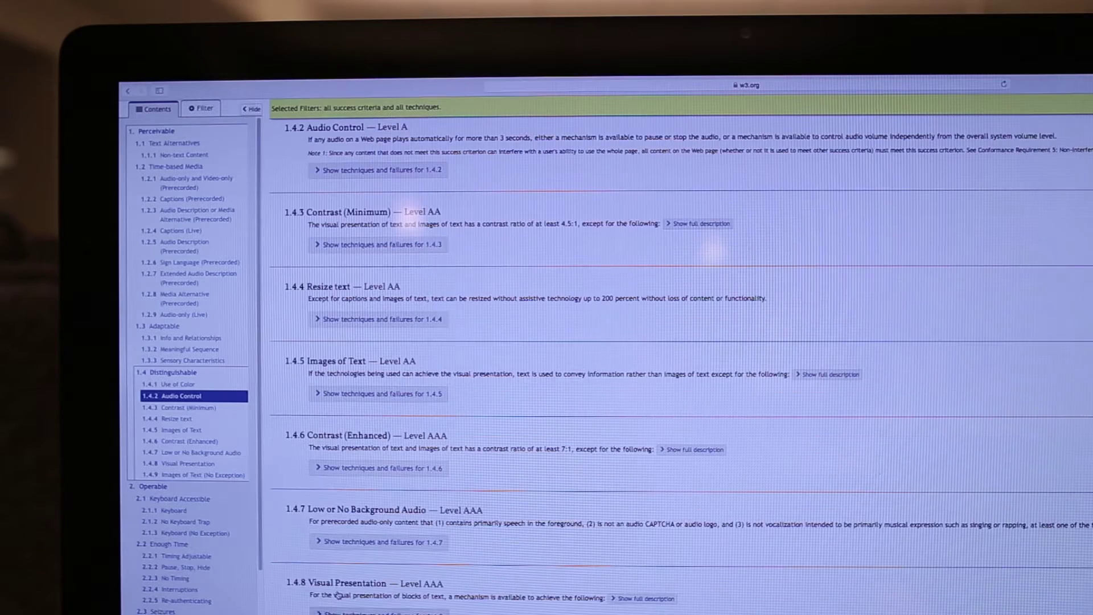
{"action": "scroll", "coordinate": [339, 596], "scroll_direction": "up", "scroll_amount": 3}
{"action": "scroll", "coordinate": [339, 596], "scroll_direction": "up", "scroll_amount": 3}
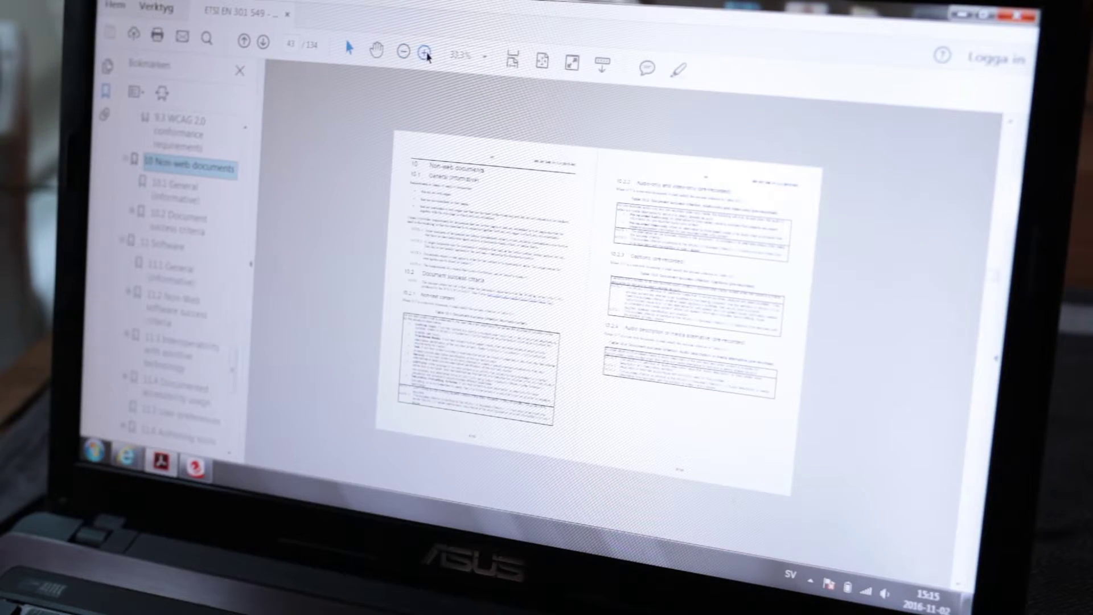
Step: Zoom the chapter 10 Non-web documents page from about 125% up to 300–400%
{"action": "left_click", "coordinate": [427, 54]}
{"action": "left_click", "coordinate": [428, 54]}
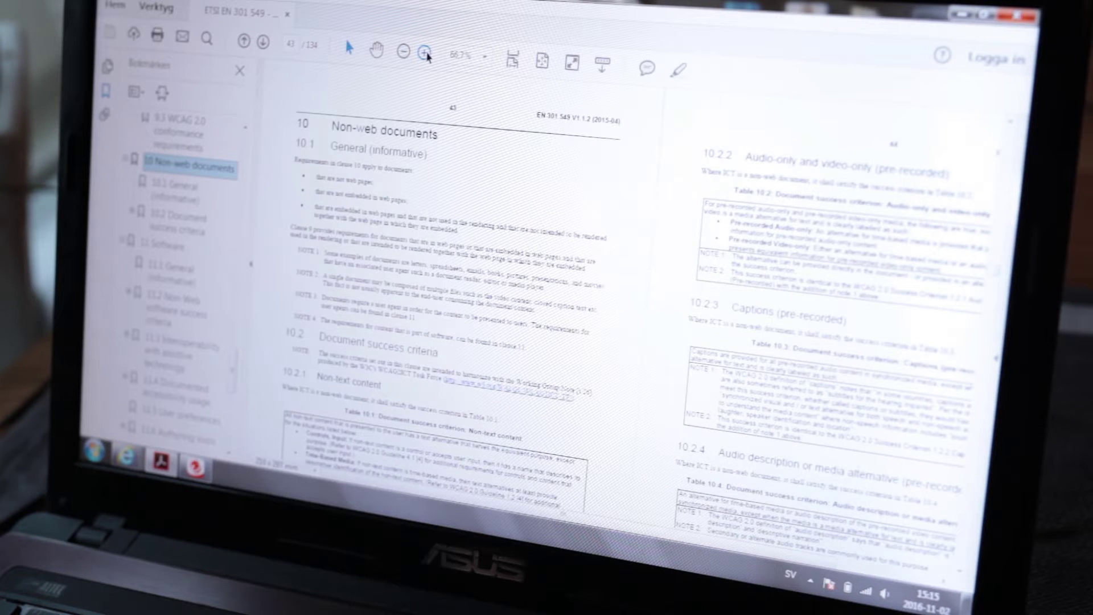
{"action": "left_click", "coordinate": [427, 54]}
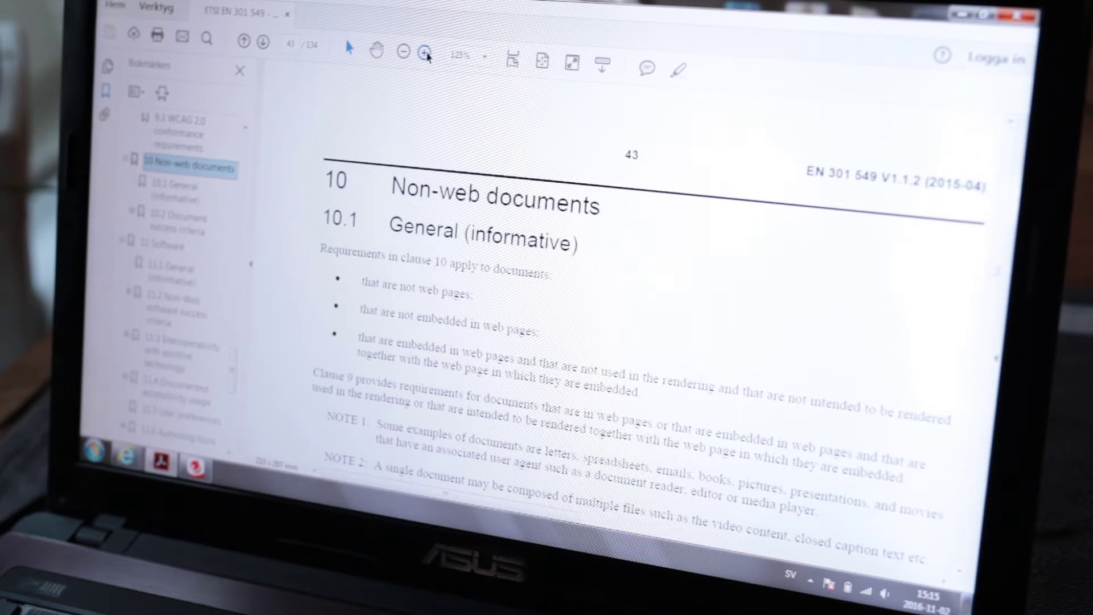
{"action": "left_click", "coordinate": [427, 54]}
{"action": "left_click", "coordinate": [427, 54]}
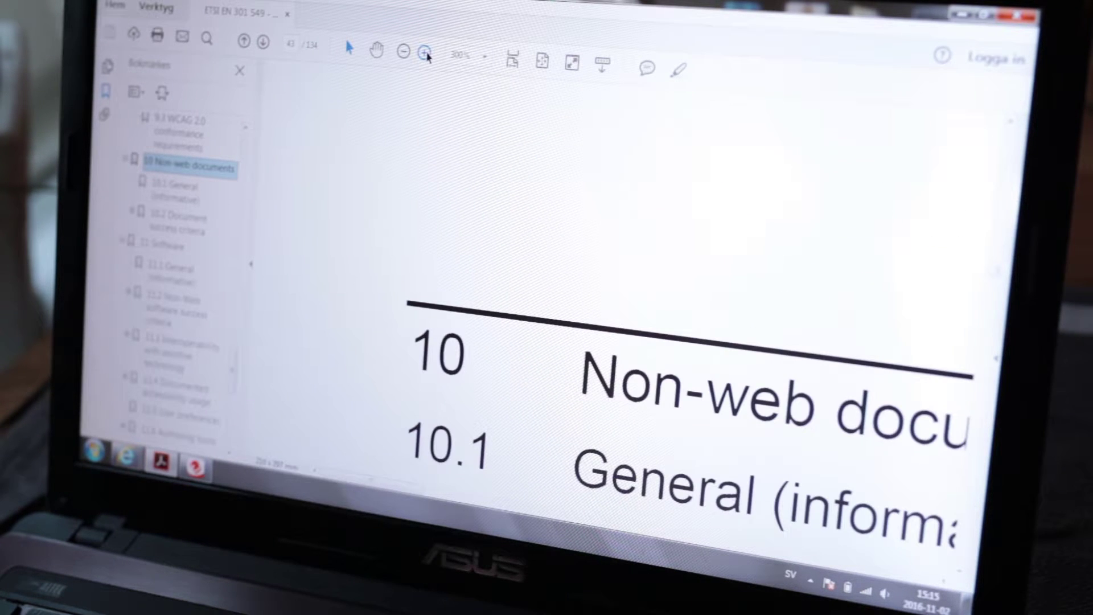
{"action": "left_click", "coordinate": [427, 54]}
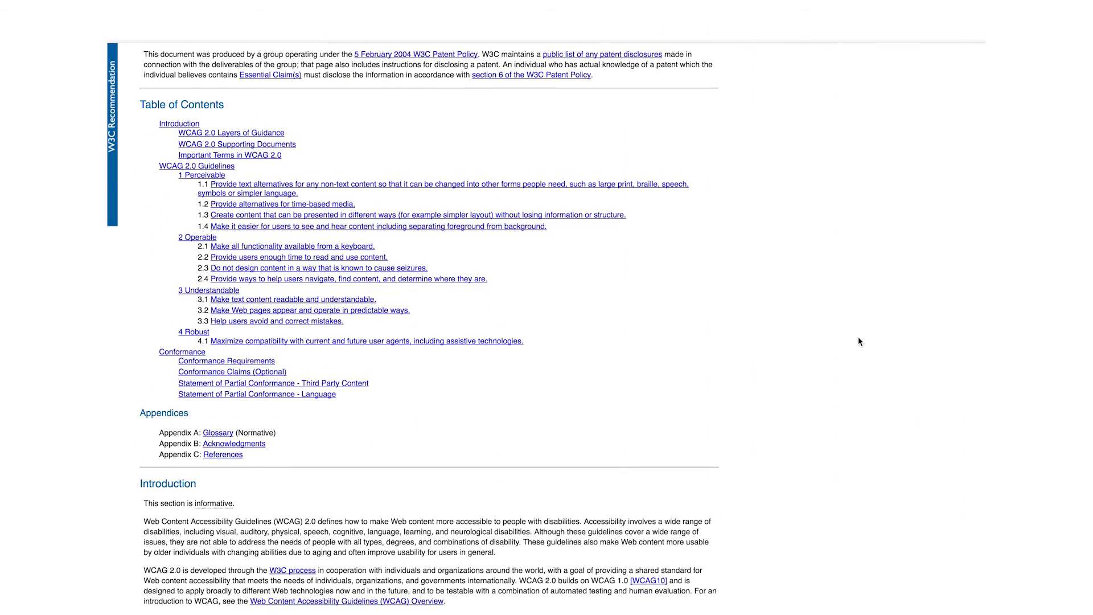
Step: Zoom the browser in on the WCAG 2.0 Table of Contents with Ctrl+plus
{"action": "key", "text": "ctrl+plus"}
{"action": "key", "text": "ctrl+plus"}
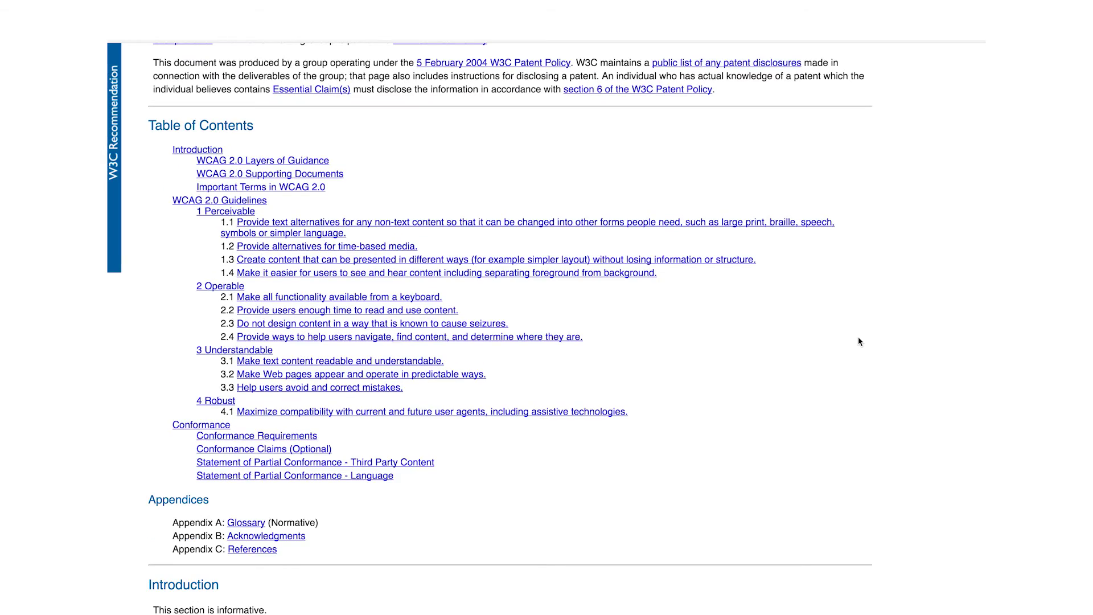